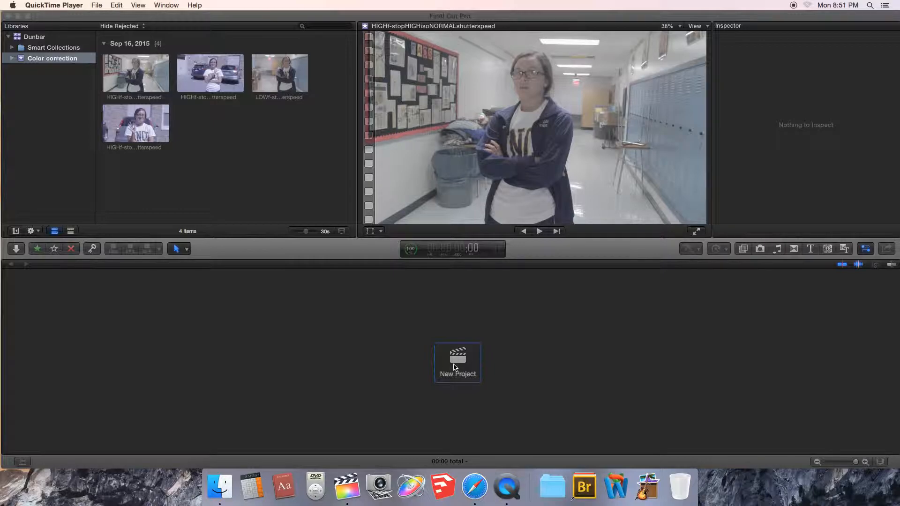
Create a new project named "Color Correction" in the Color correction event.
click(461, 362)
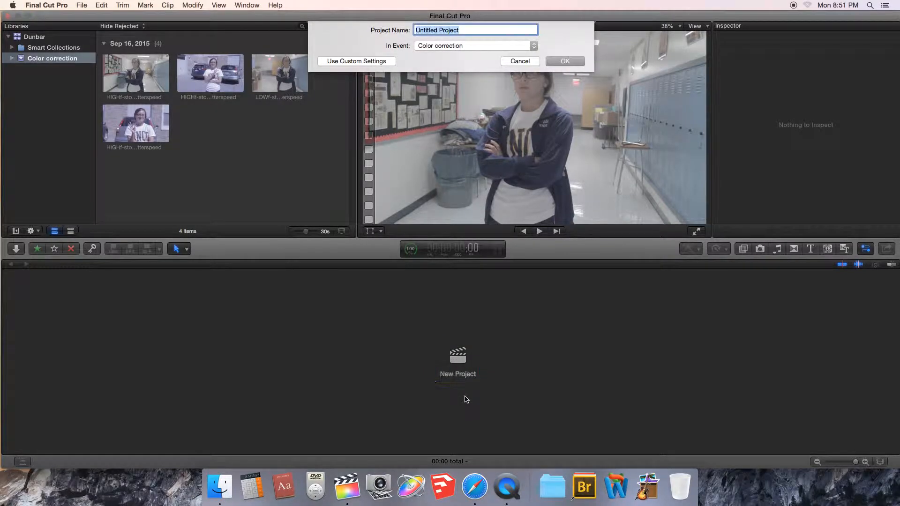
text(Color Correction)
click(567, 61)
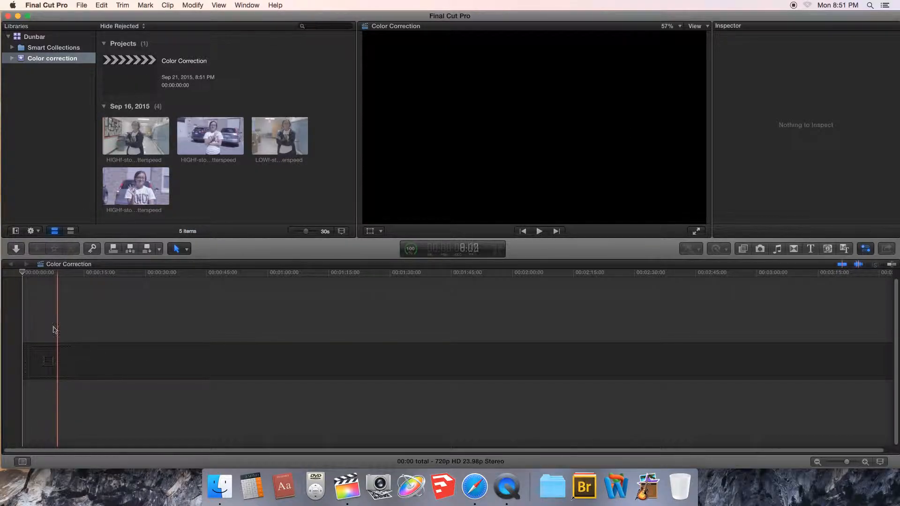
Add all four clips to the timeline, fit them in view, and move the LOWf-stopLOWisoNORMALshutterspeed clip to second place.
drag(287, 204, 54, 364)
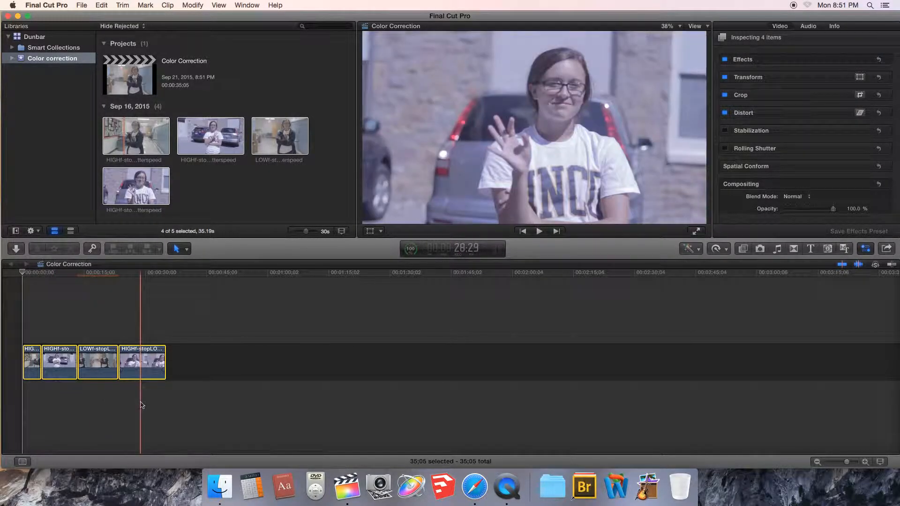
key(shift+z)
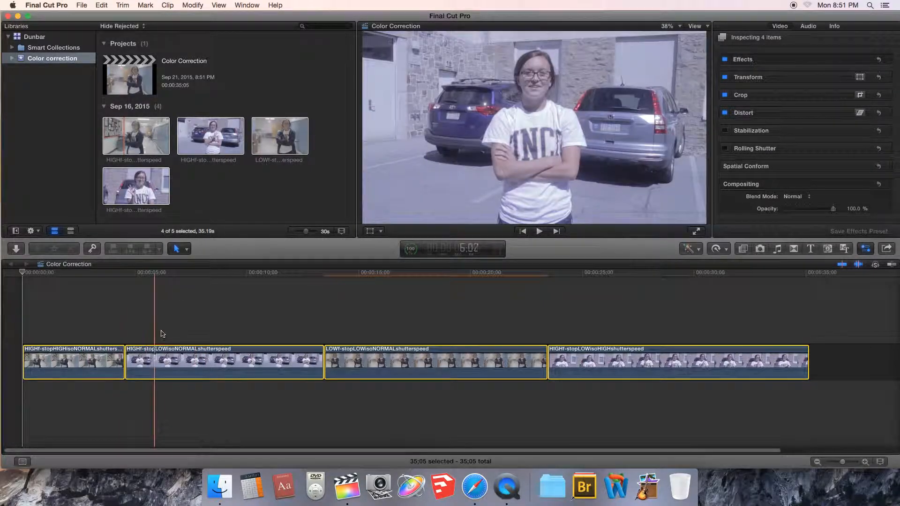
drag(334, 347, 155, 359)
click(319, 319)
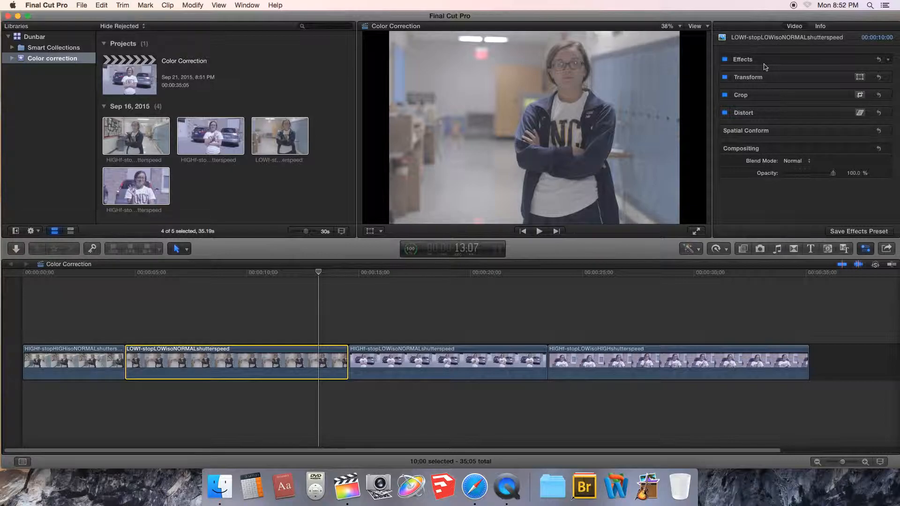
click(742, 60)
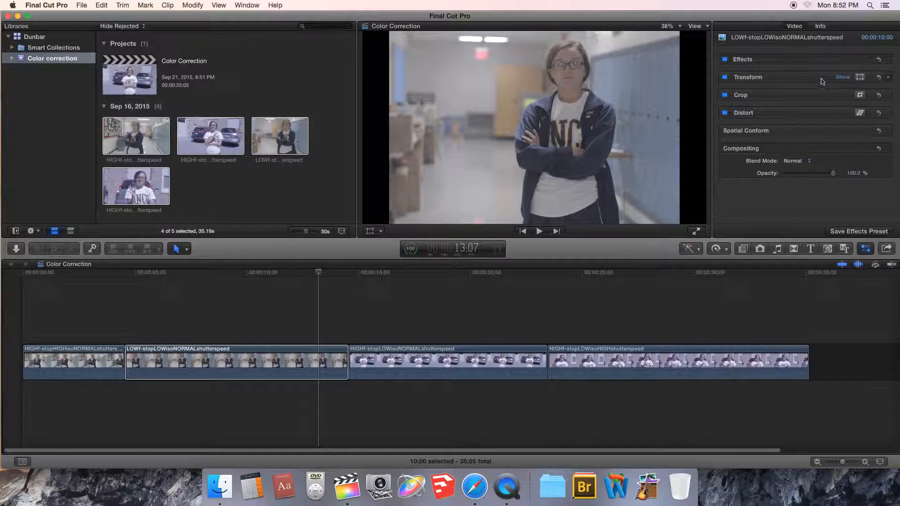
click(885, 59)
click(790, 60)
click(140, 271)
click(104, 271)
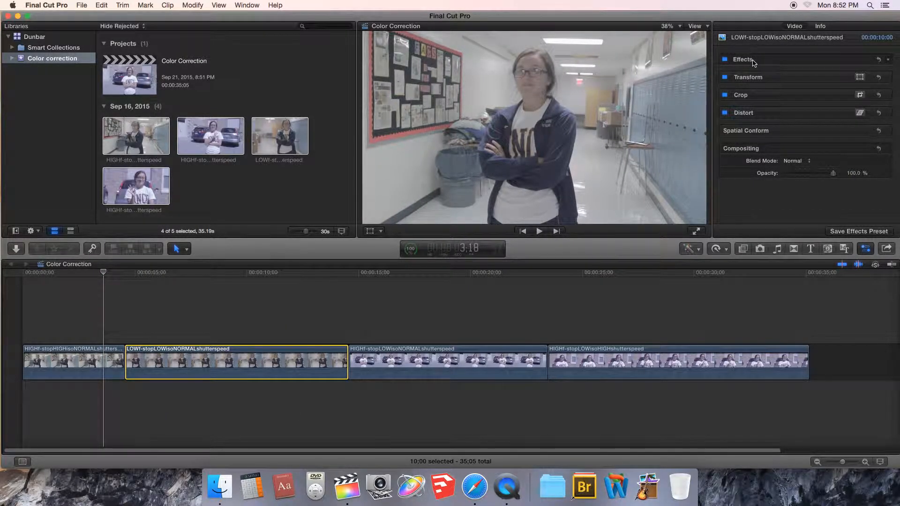
Add a color correction to the LOWf-stopLOWisoNORMALshutterspeed clip and place the playhead at 7:15 within that clip.
key(super+6)
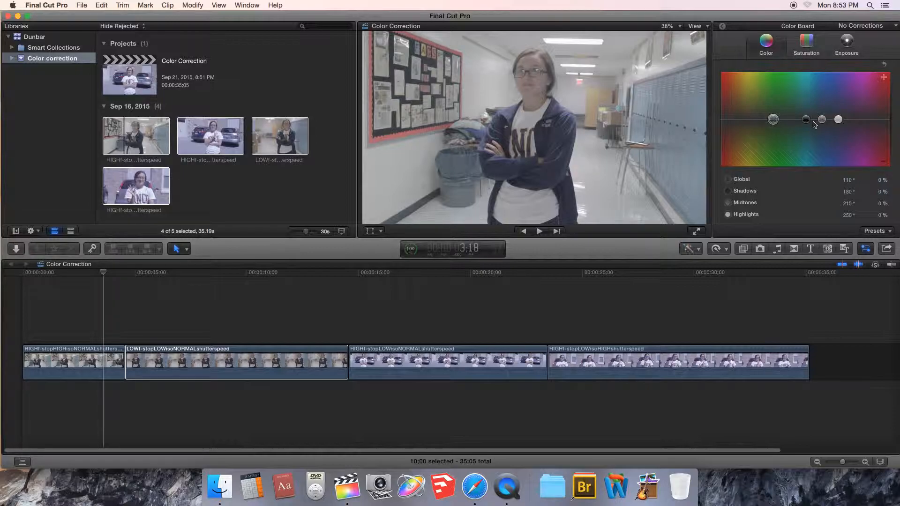
click(896, 27)
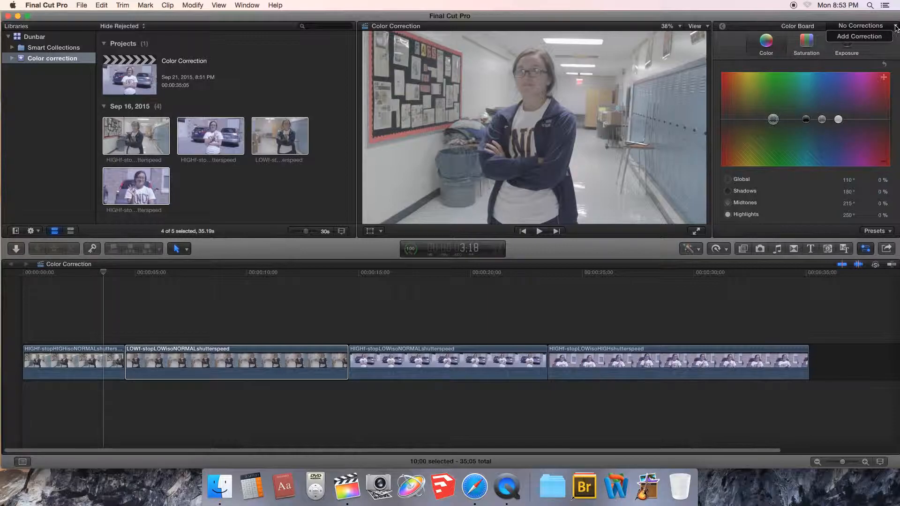
click(861, 38)
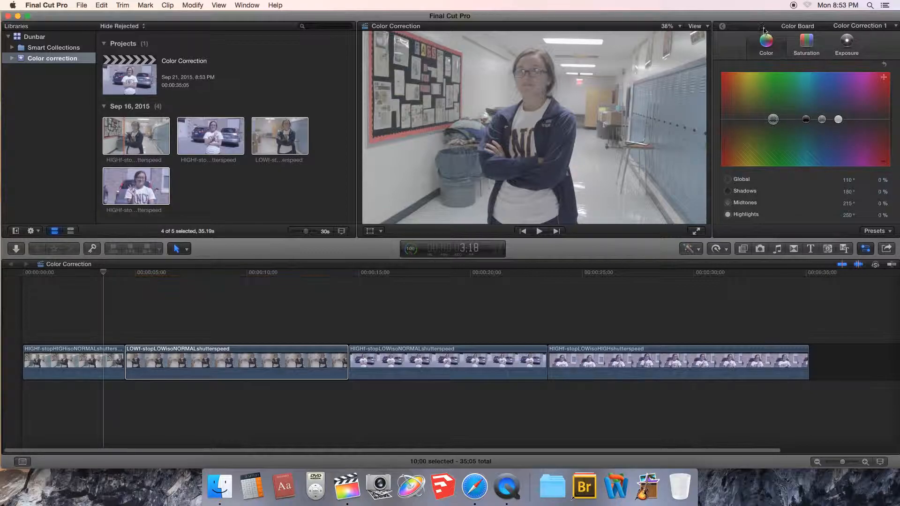
click(723, 26)
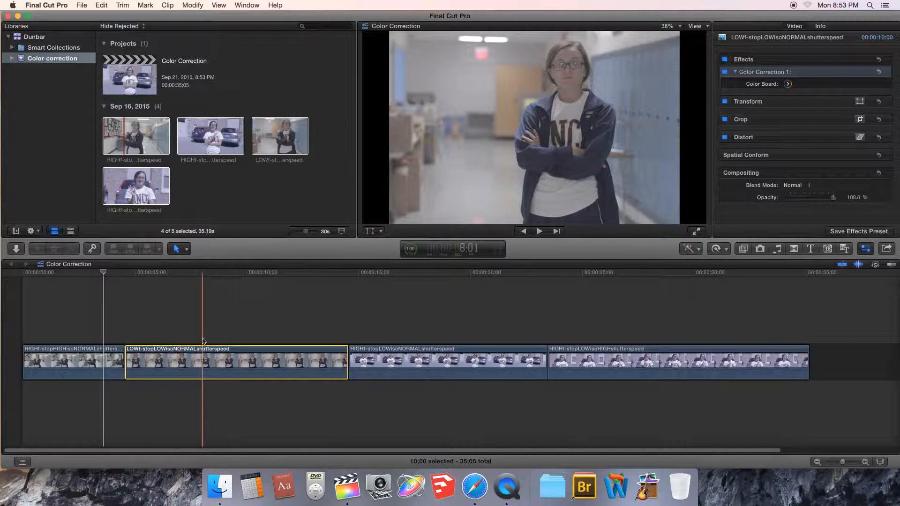
click(188, 315)
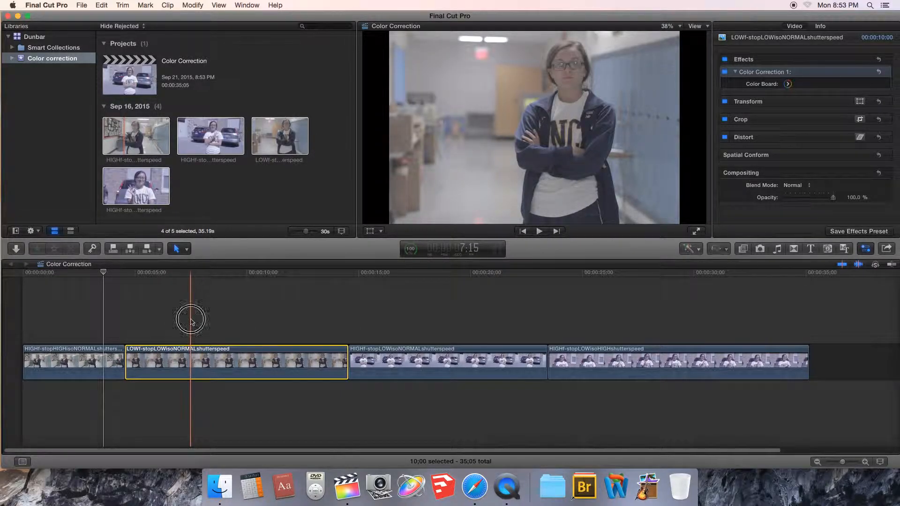
click(197, 350)
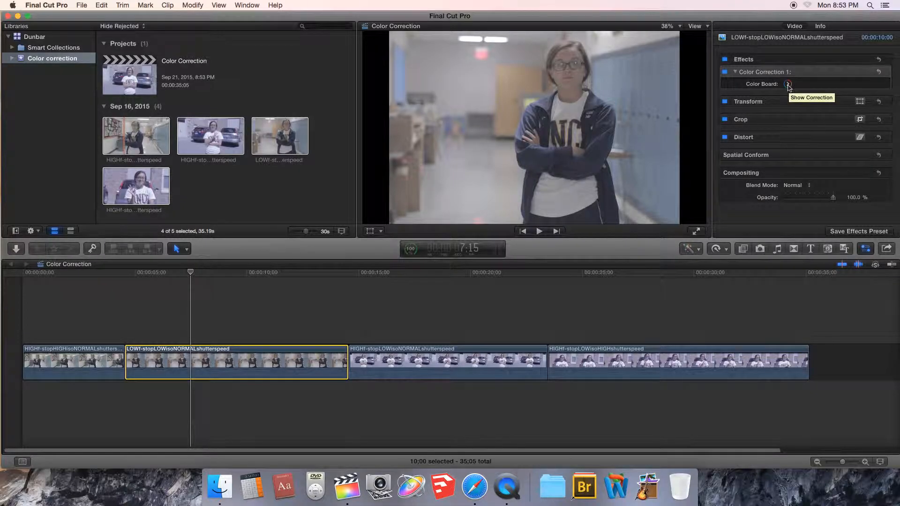
click(812, 75)
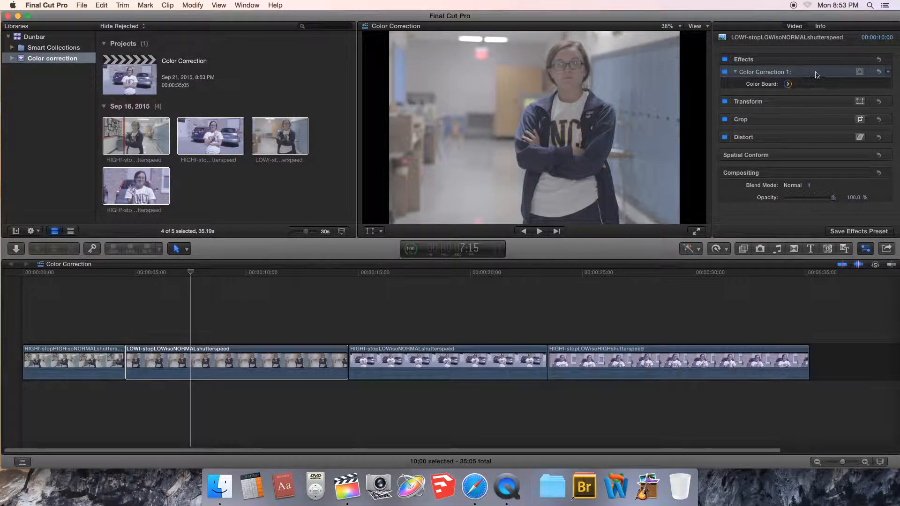
click(860, 73)
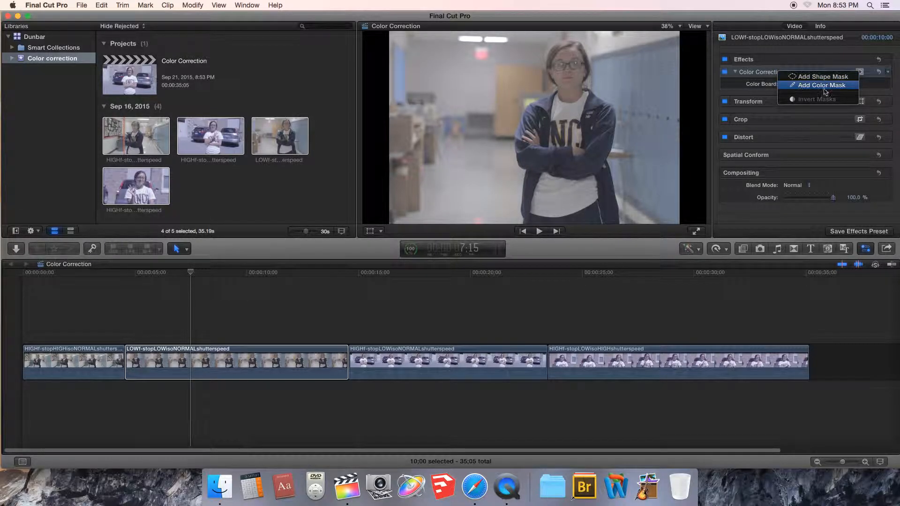
click(865, 86)
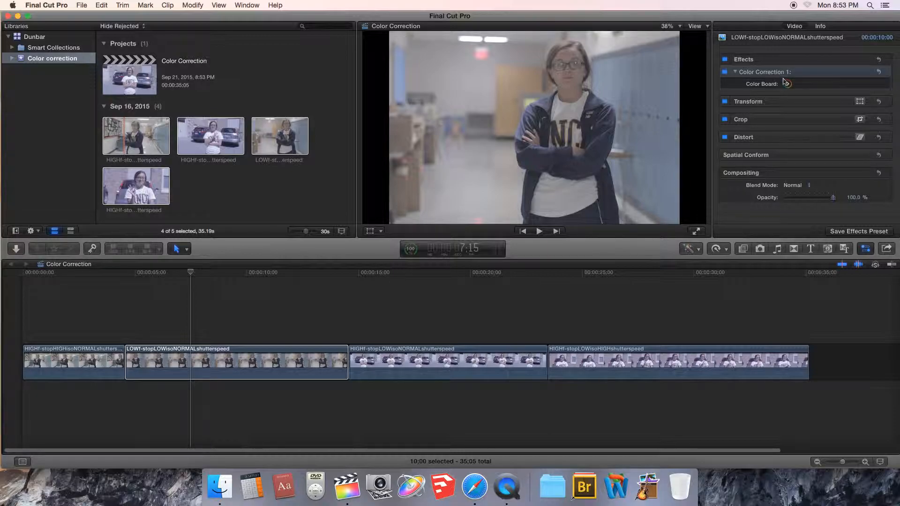
click(860, 72)
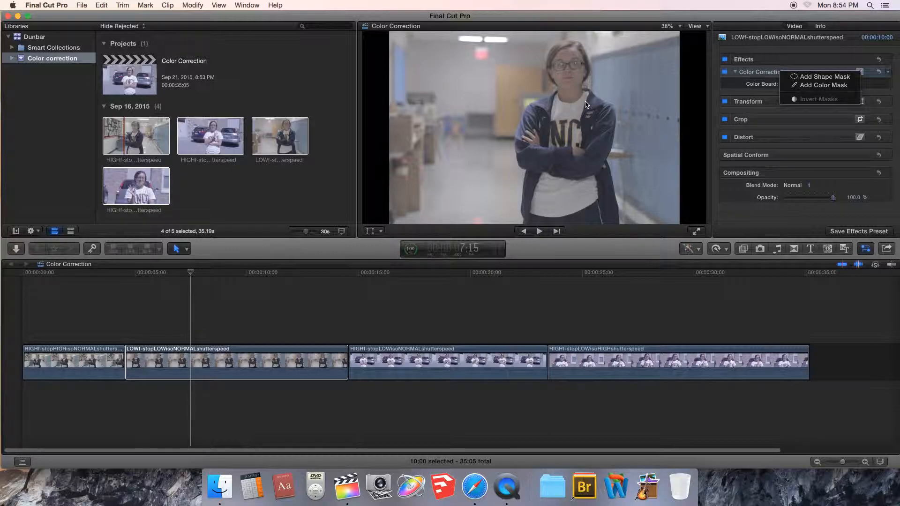
click(870, 75)
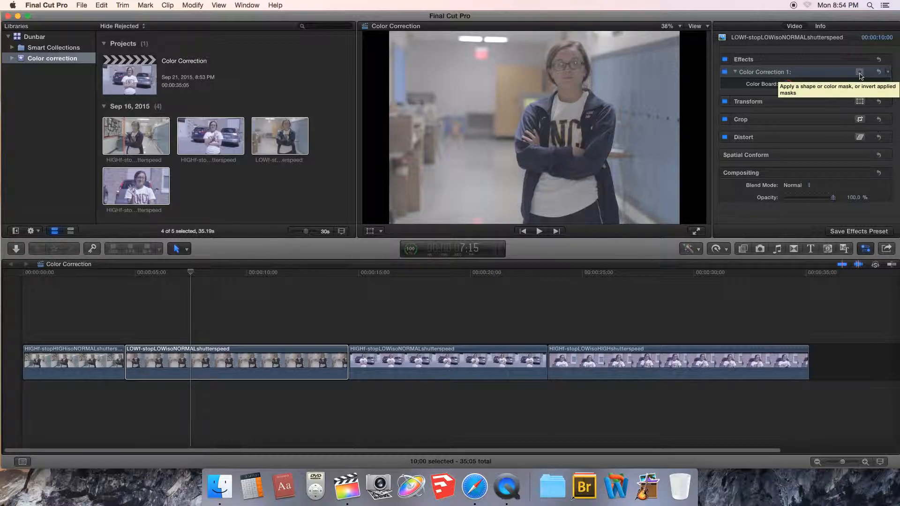
Open the clip's Color Correction 1 in the Color Board and show the video scopes beside the viewer image.
click(788, 84)
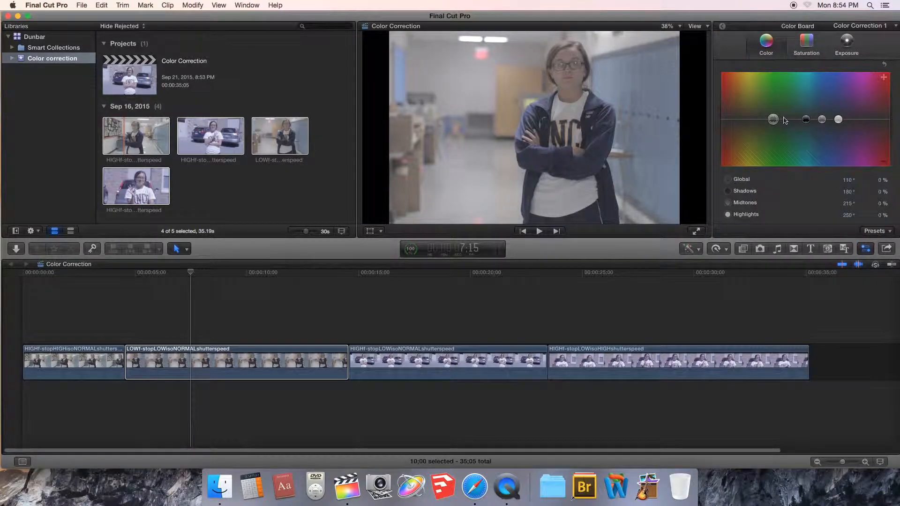
click(707, 27)
click(727, 43)
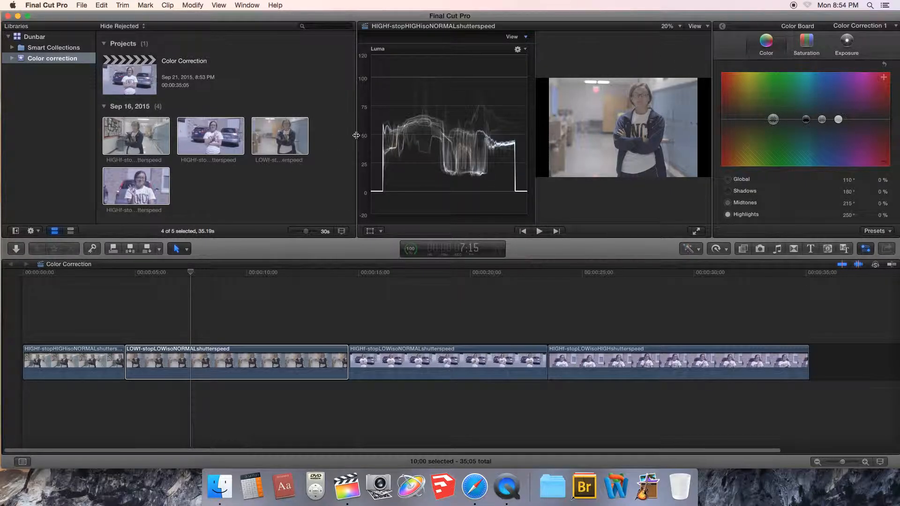
Hide the libraries list, enlarge the viewer image by narrowing the browser and scope, and reselect the second timeline clip.
click(15, 231)
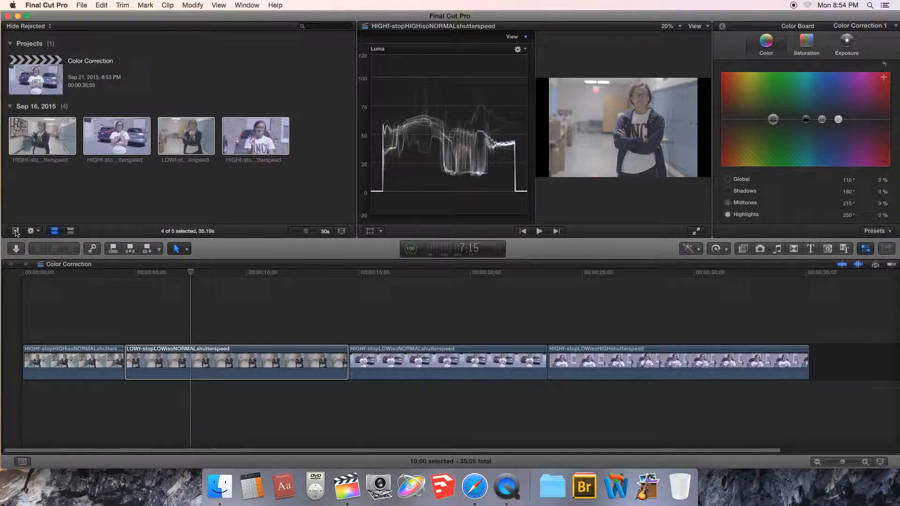
click(15, 231)
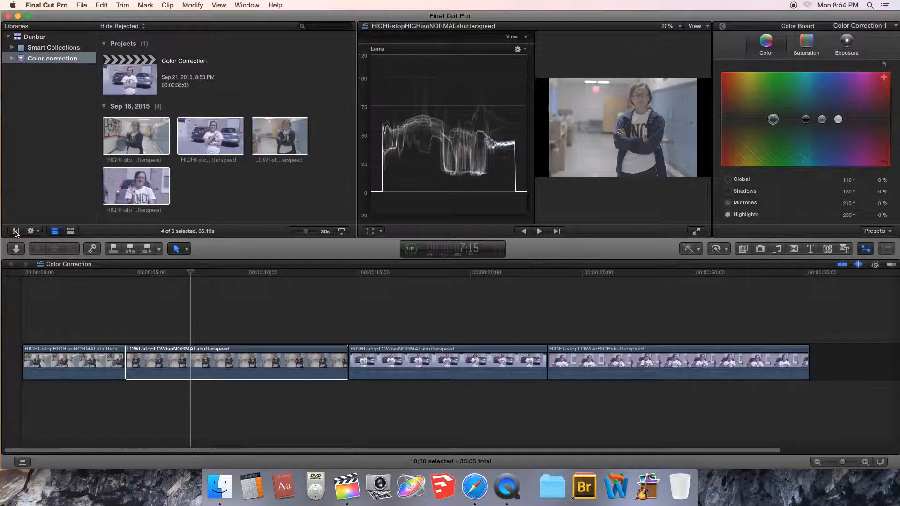
click(16, 231)
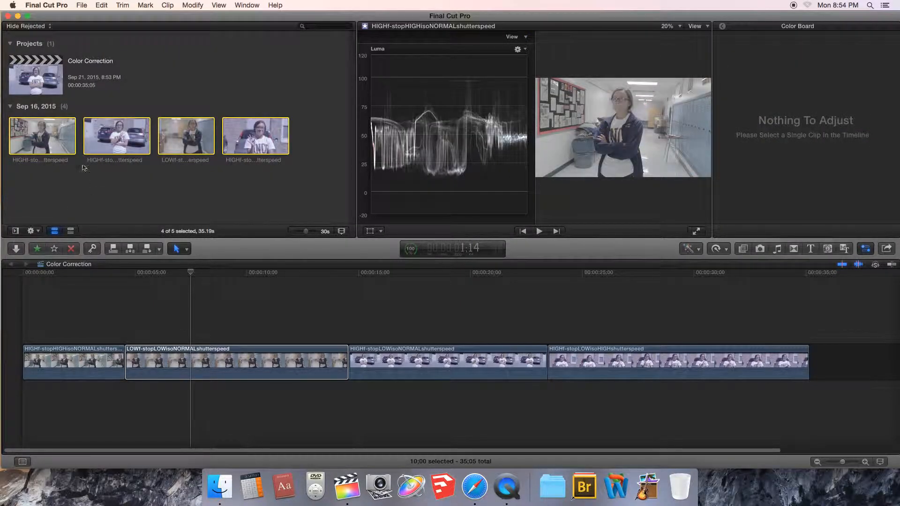
drag(358, 181, 157, 168)
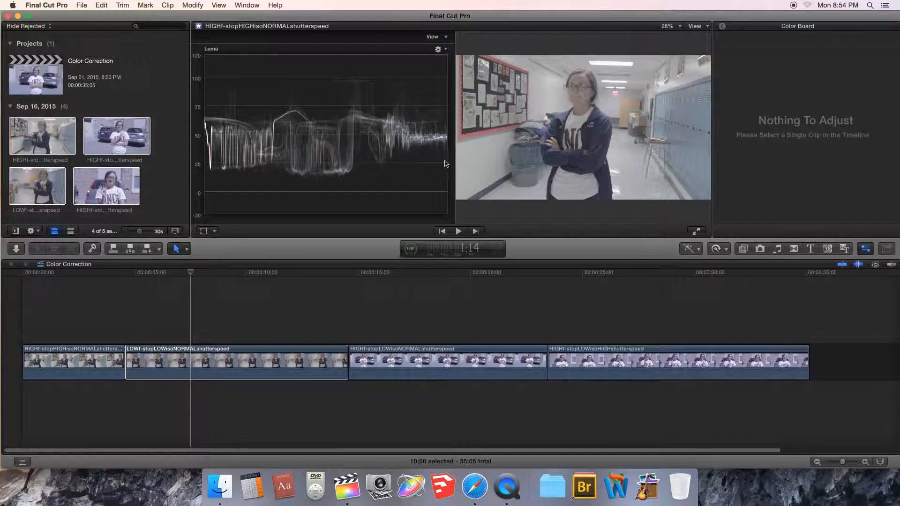
drag(455, 162, 370, 162)
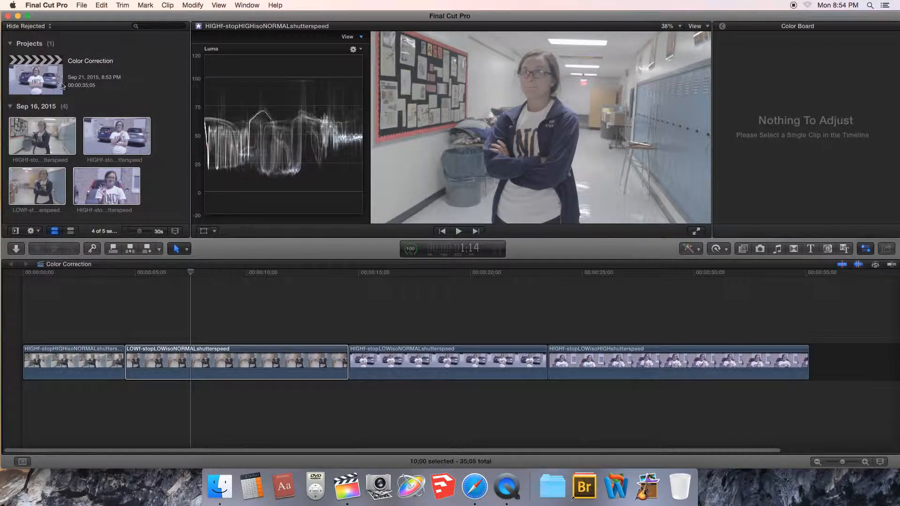
click(115, 138)
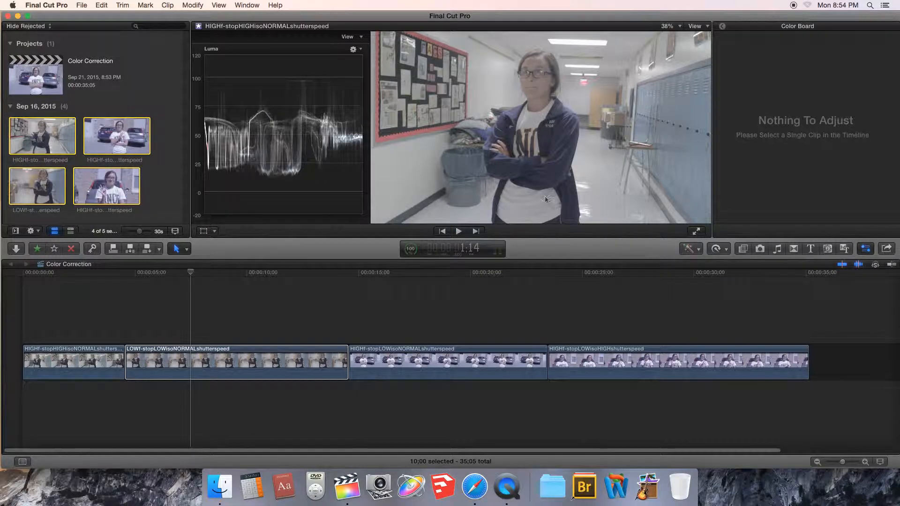
click(195, 353)
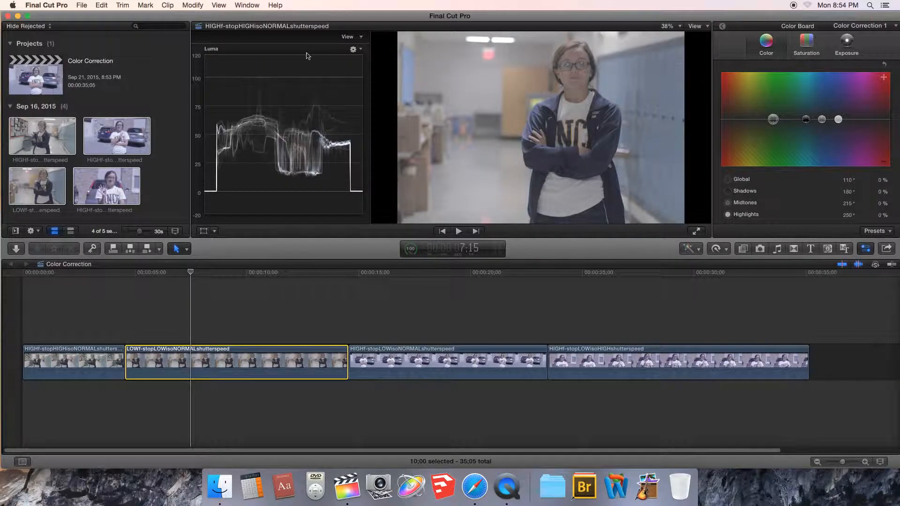
Review the video scope's type, channel and unit options, keeping the luma waveform display.
click(362, 38)
click(362, 38)
click(361, 50)
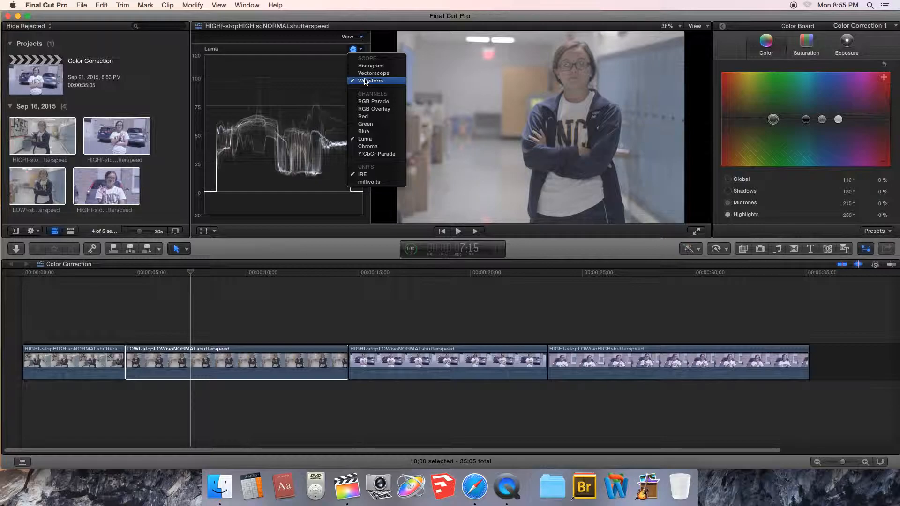
click(318, 44)
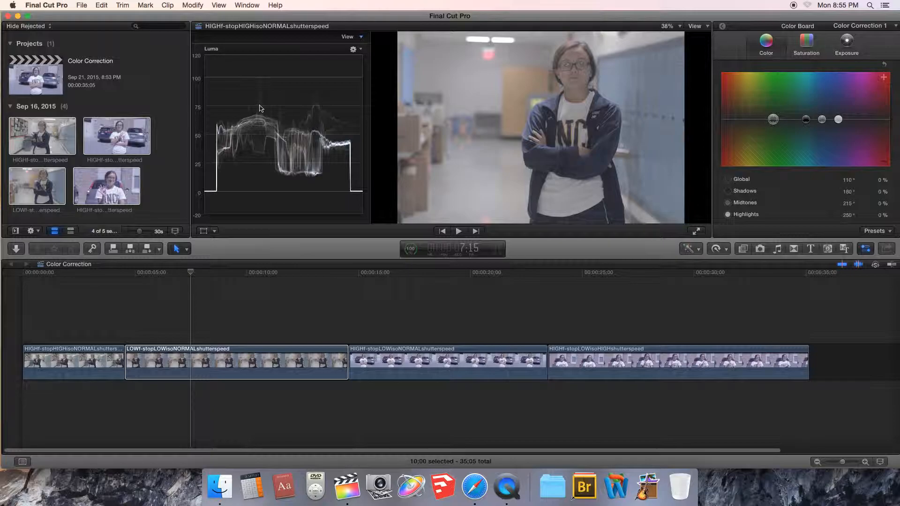
Lower the second clip's highlights exposure to -25%.
click(848, 44)
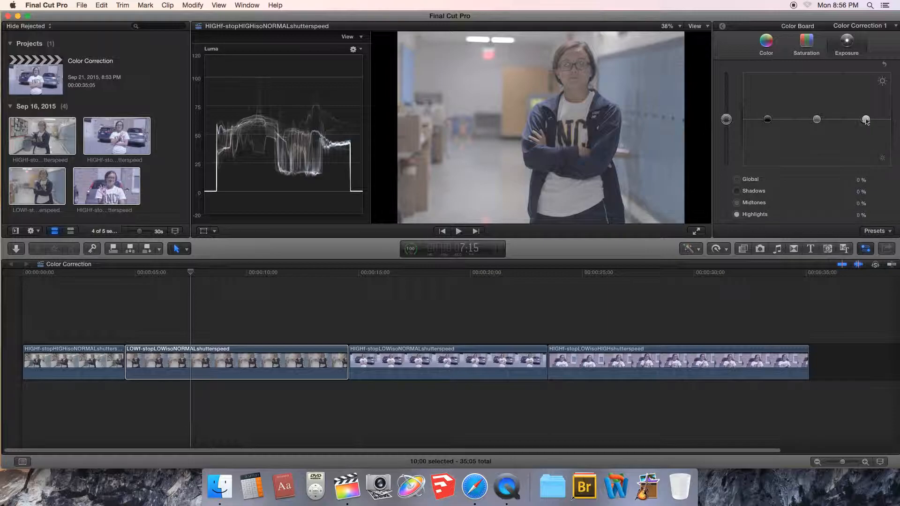
click(866, 120)
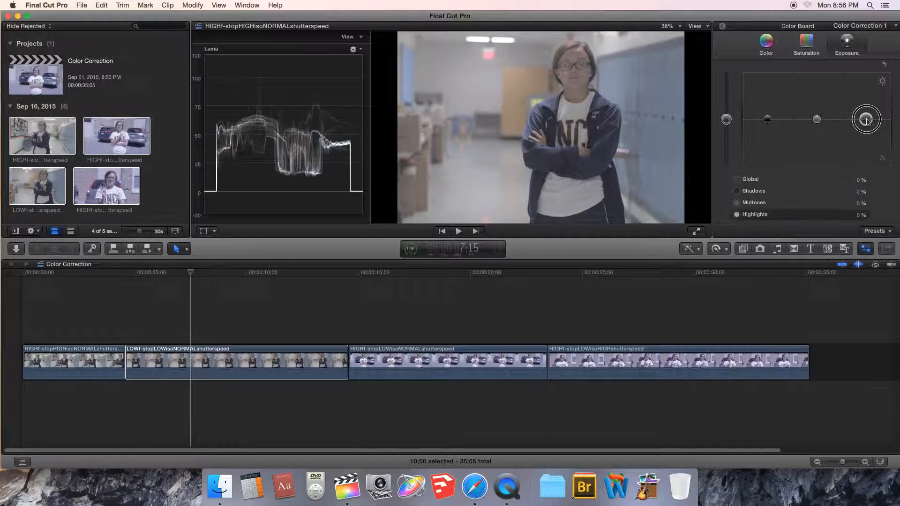
drag(868, 121, 868, 133)
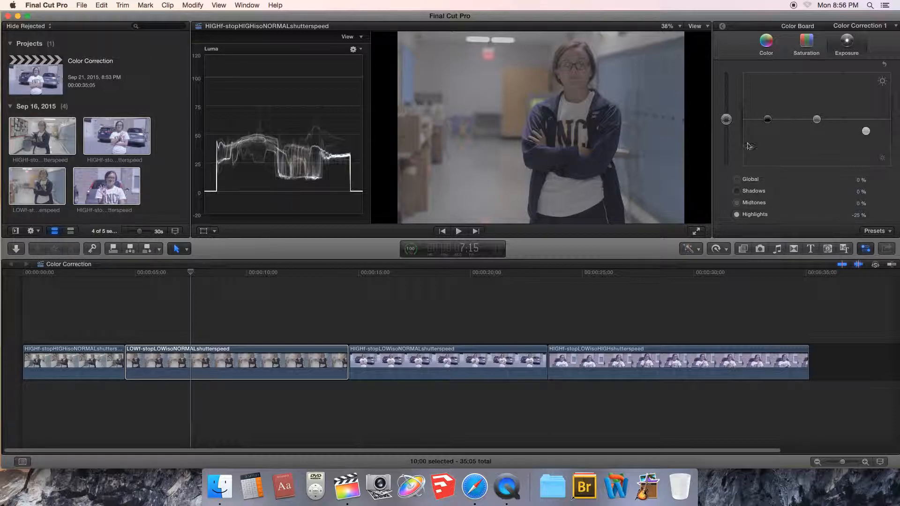
Lower the second clip's shadows exposure to -11%.
click(769, 122)
drag(769, 121, 770, 128)
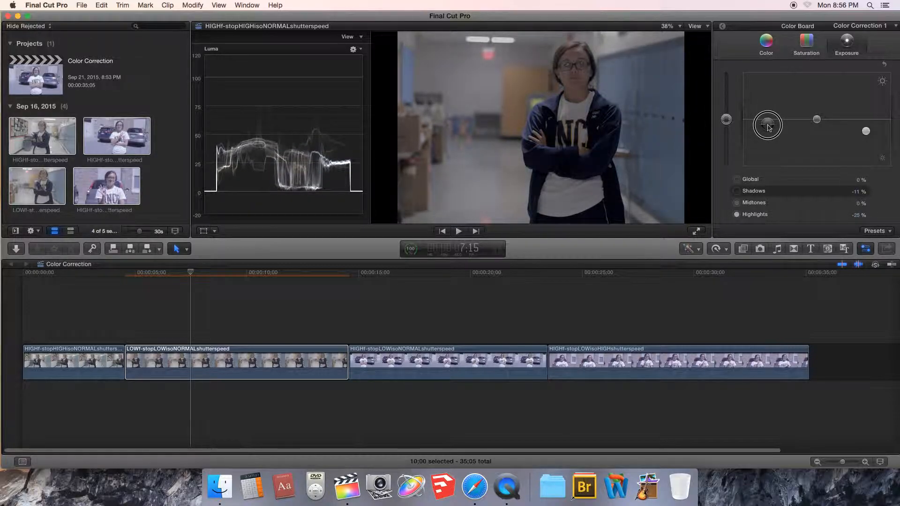
drag(769, 128, 770, 128)
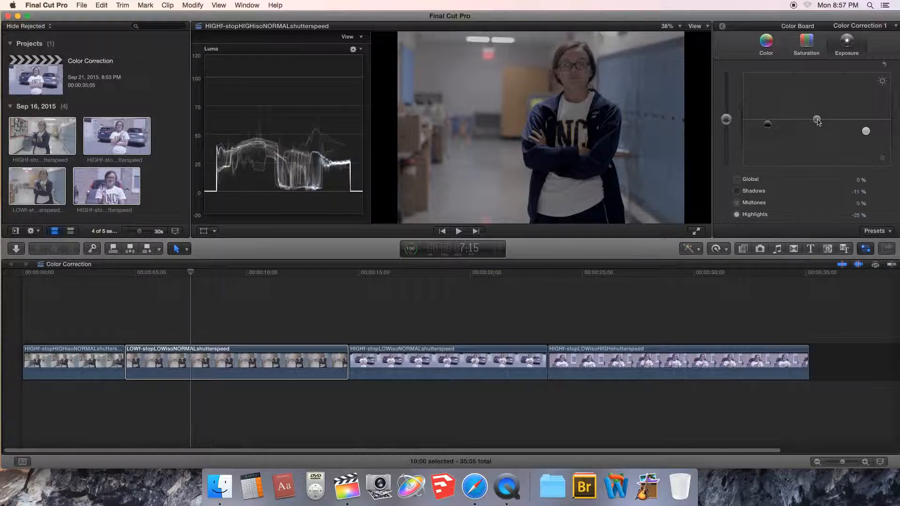
Try different midtones exposure levels on the second clip, settle on 3%, and lower its highlights to -27%.
drag(819, 122, 817, 113)
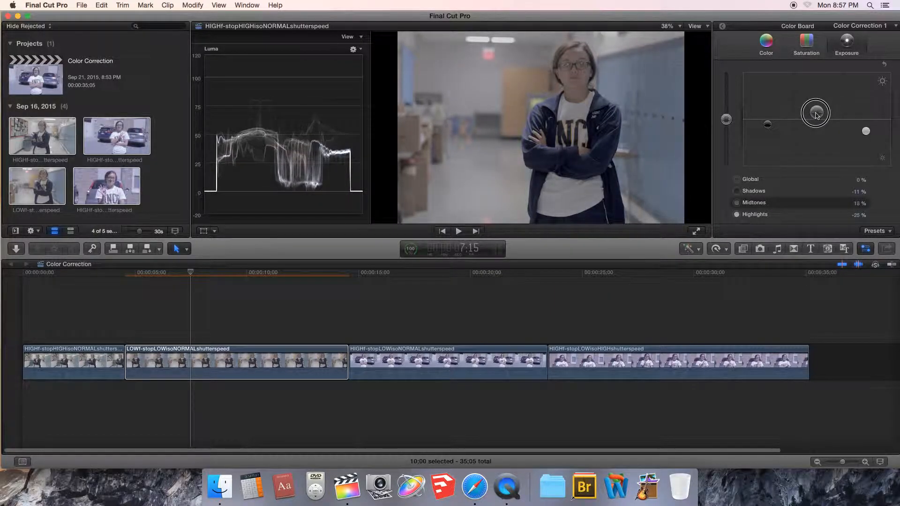
drag(816, 119, 817, 116)
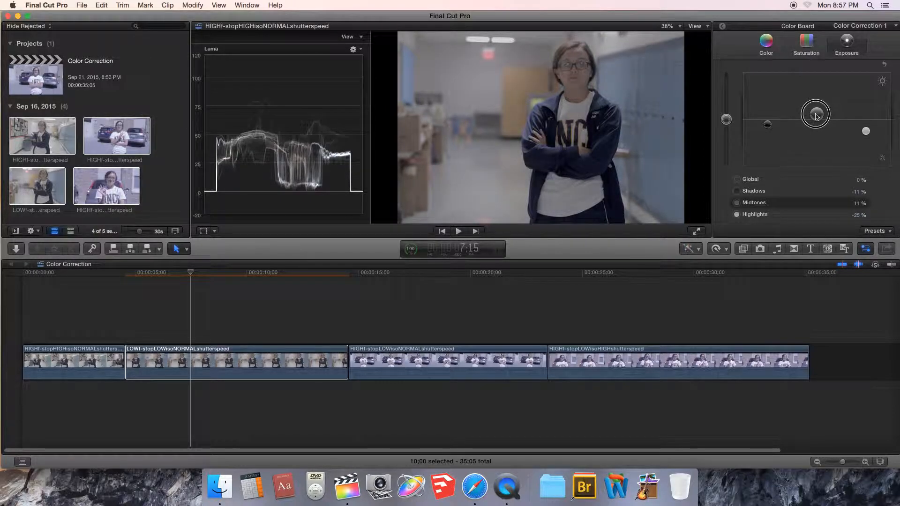
mouse_move(817, 117)
mouse_down()
mouse_move(816, 136)
mouse_move(814, 108)
mouse_up()
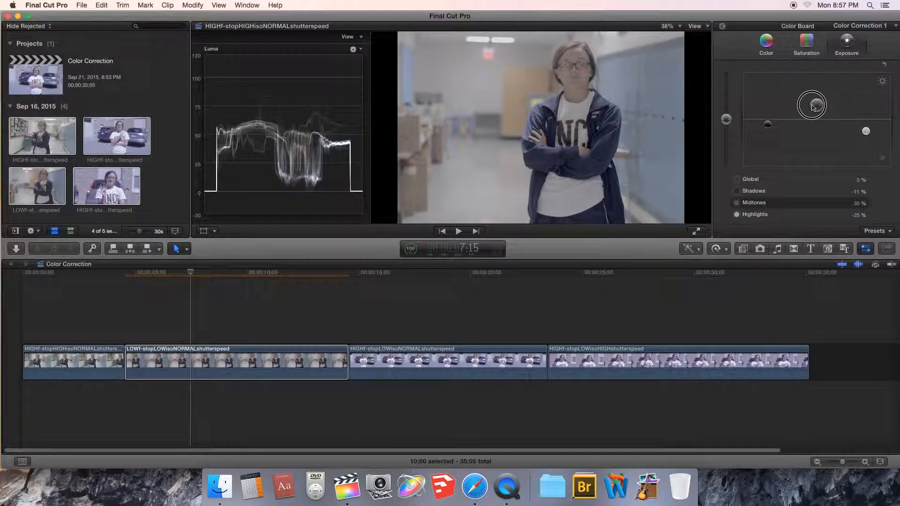
drag(814, 107, 818, 121)
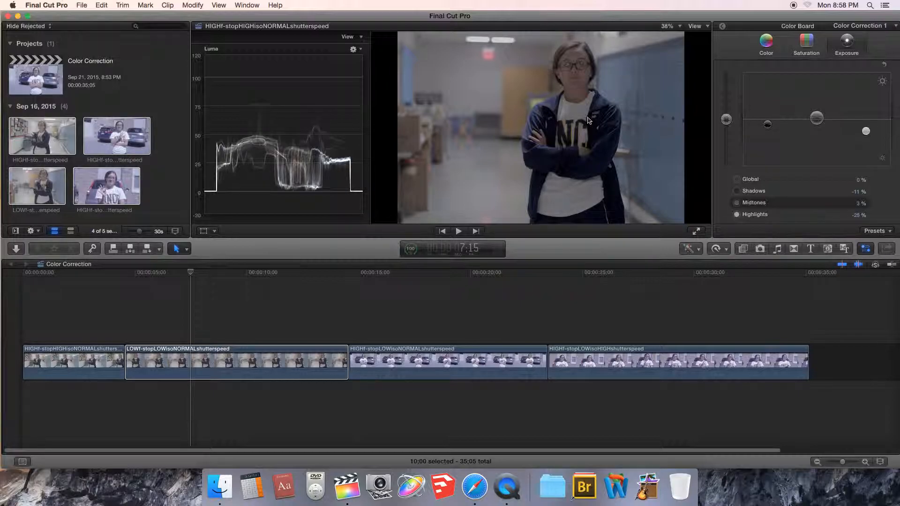
drag(868, 134, 868, 135)
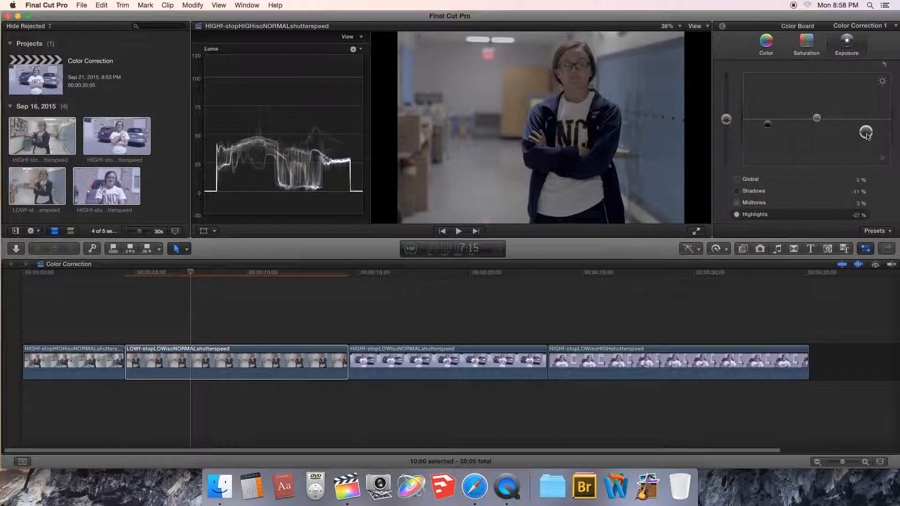